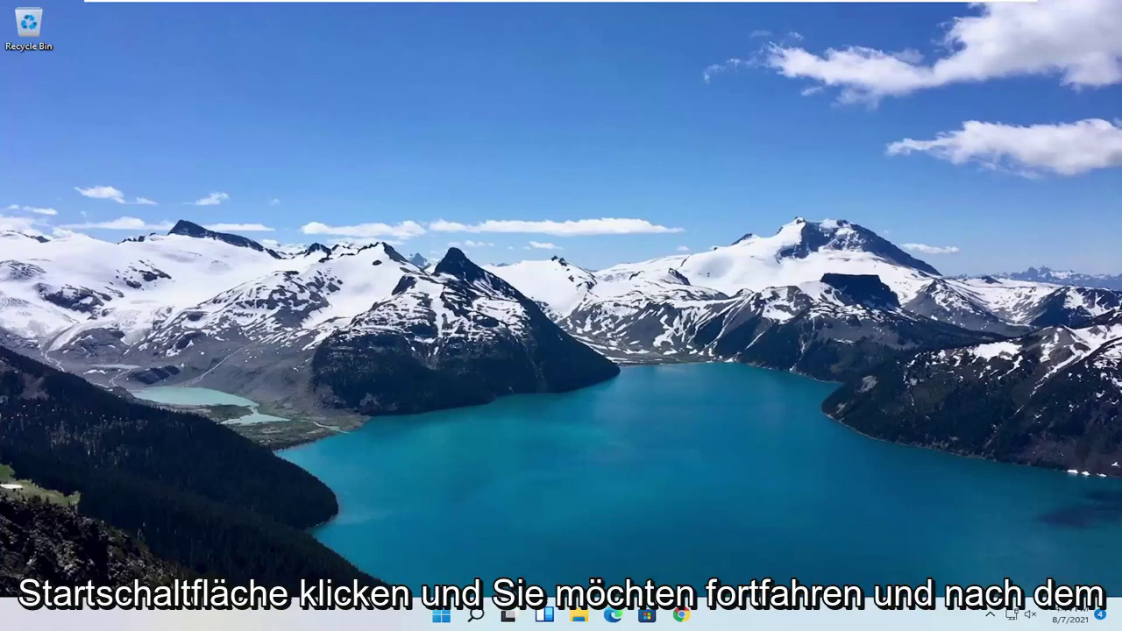
Search for 'group policy' and launch the 'Edit group policy' best match
left_click(476, 615)
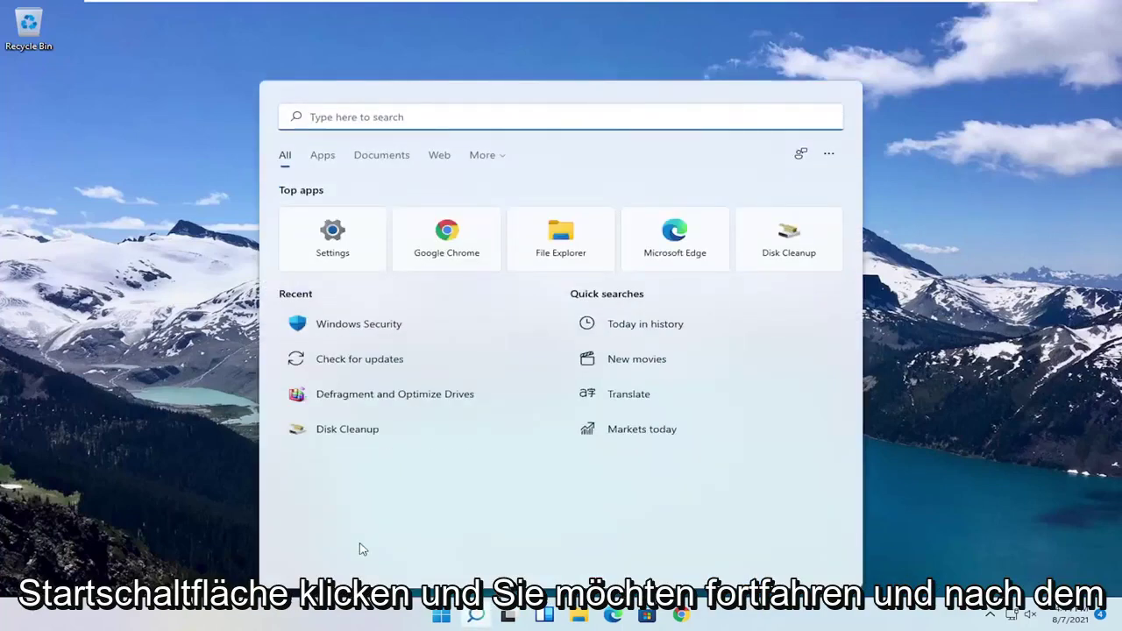
type("group policy")
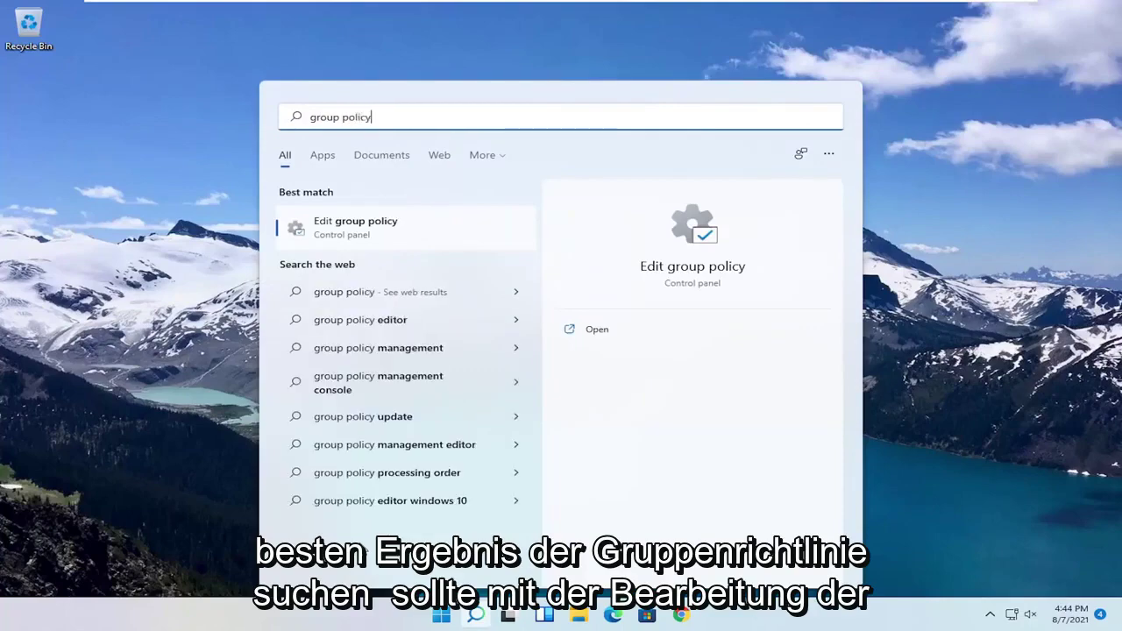
left_click(334, 227)
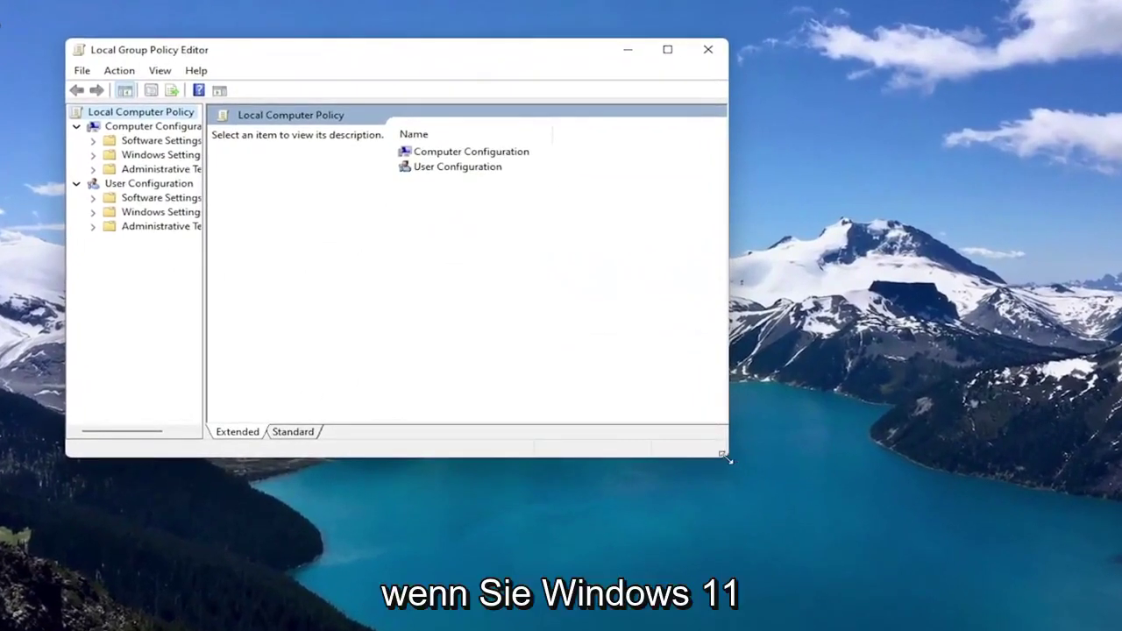
Enlarge and recentre the editor window and widen its folder tree
left_click_drag(719, 456, 909, 563)
left_click_drag(205, 306, 293, 305)
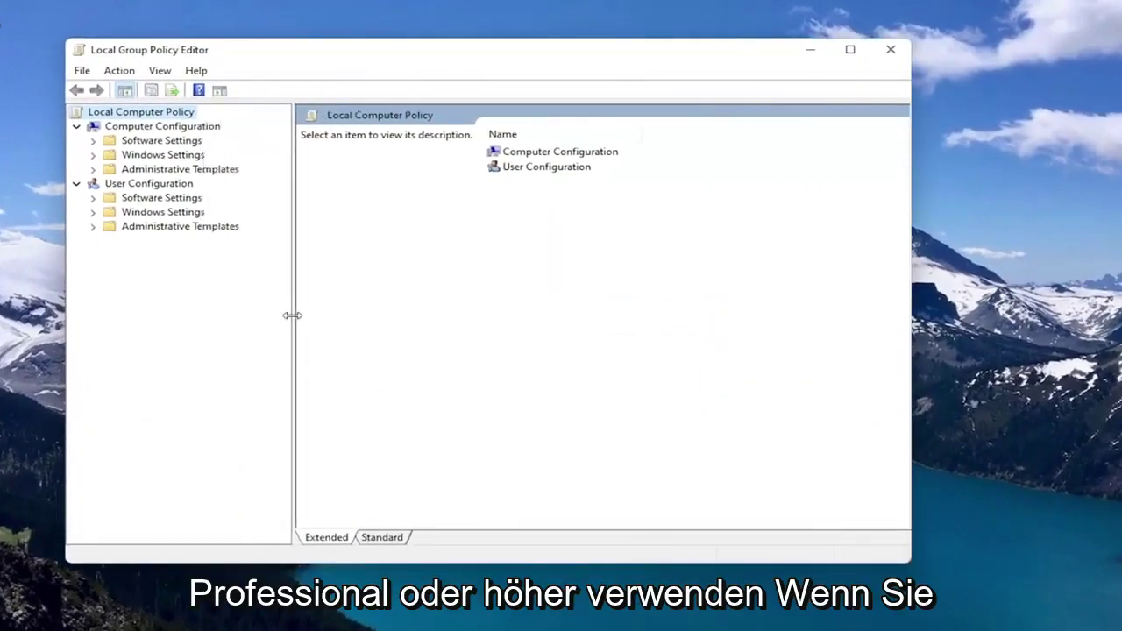
left_click_drag(368, 55, 456, 56)
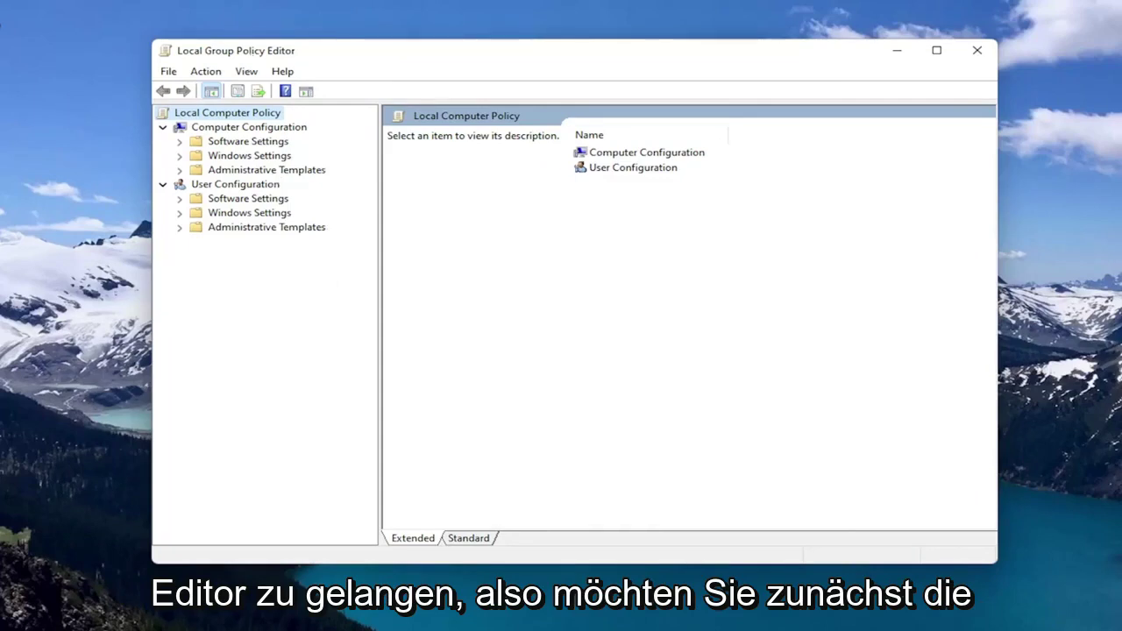
Expand Computer Configuration > Administrative Templates > Windows Components and open Microsoft Defender Antivirus
left_click(230, 128)
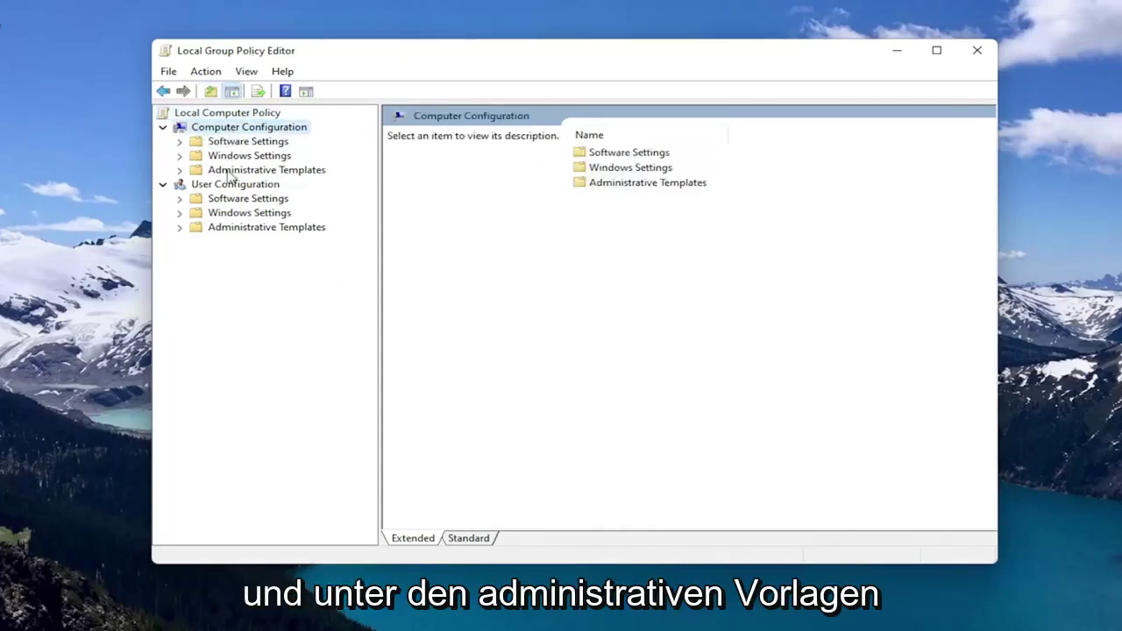
left_click(230, 172)
double_click(230, 172)
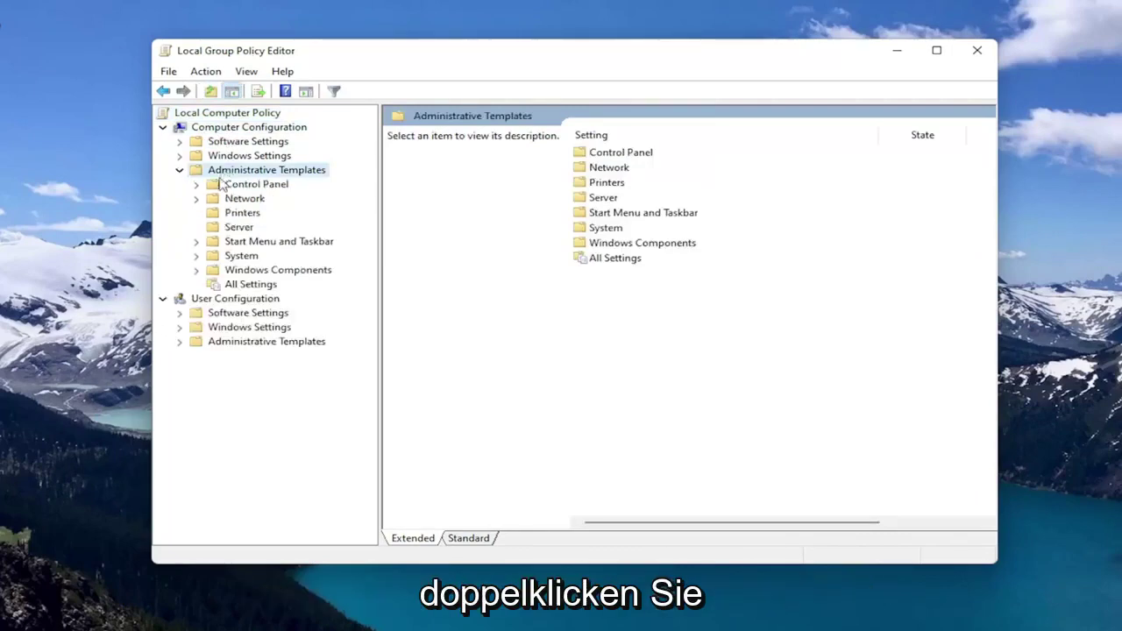
left_click(248, 272)
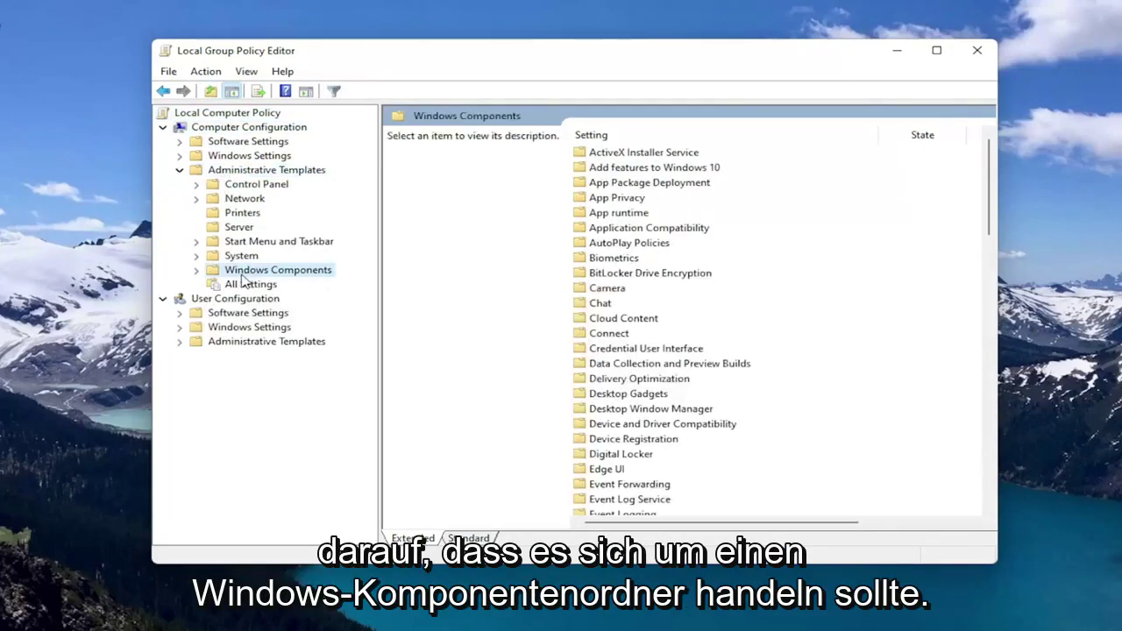
double_click(249, 272)
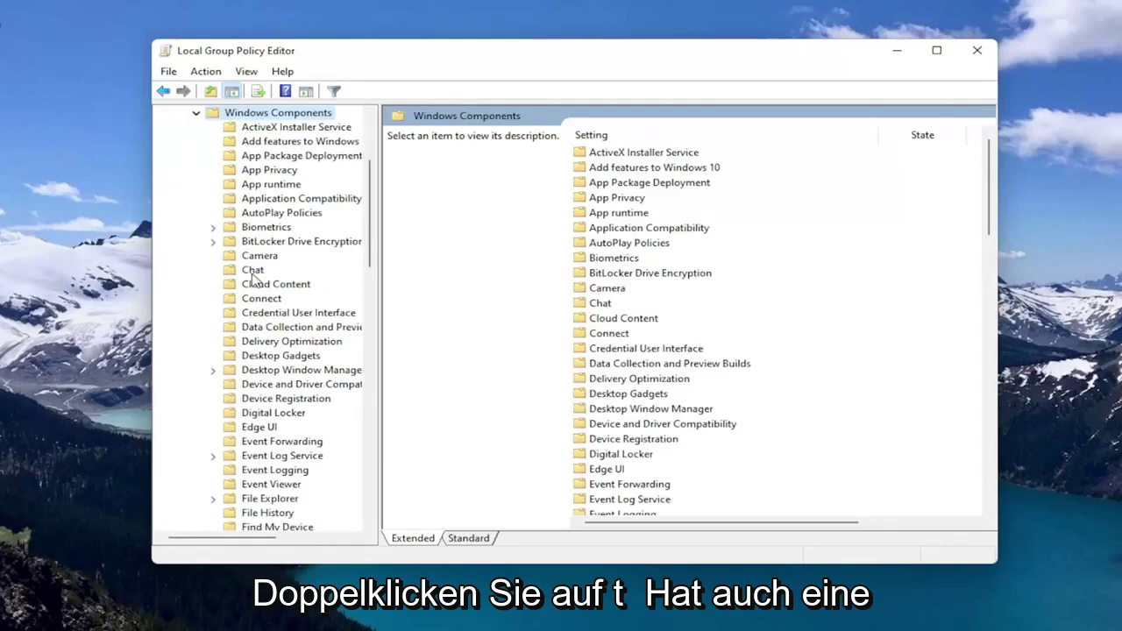
scroll(296, 355, "down", 8)
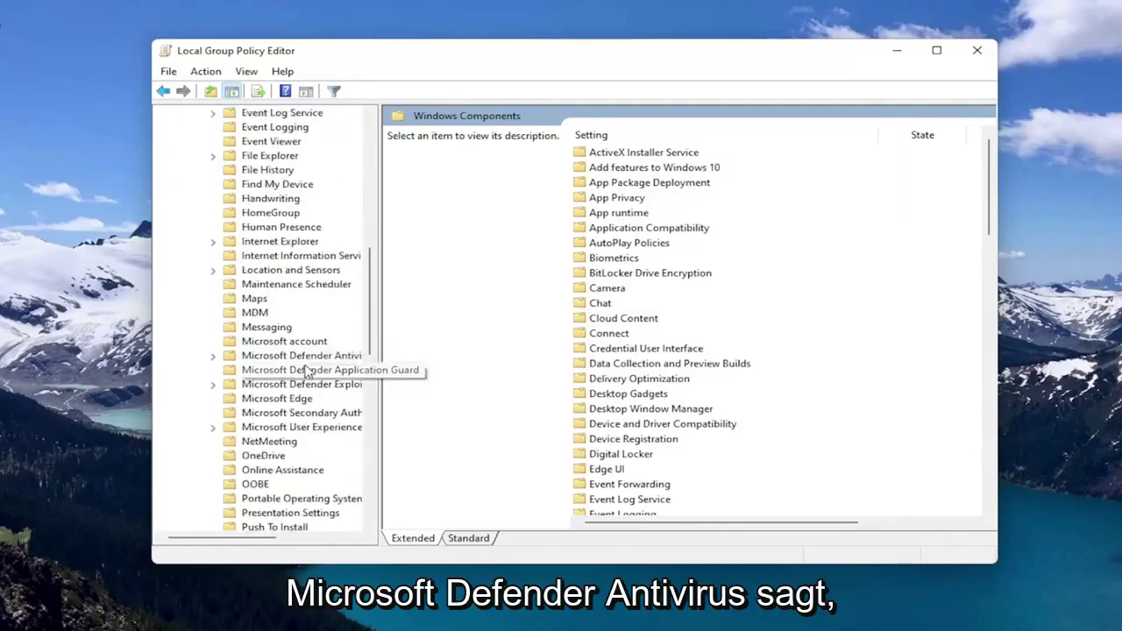
scroll(302, 373, "down", 6)
scroll(306, 377, "up", 5)
double_click(298, 313)
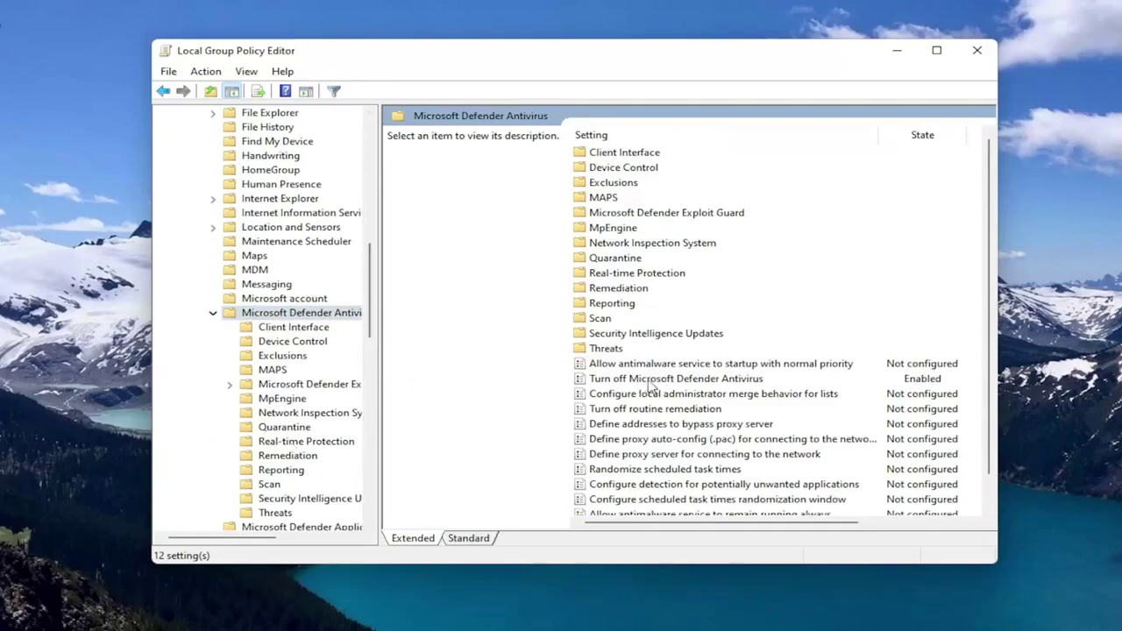
Set 'Turn off Microsoft Defender Antivirus' to Enabled, then reopen it to confirm
left_click(707, 381)
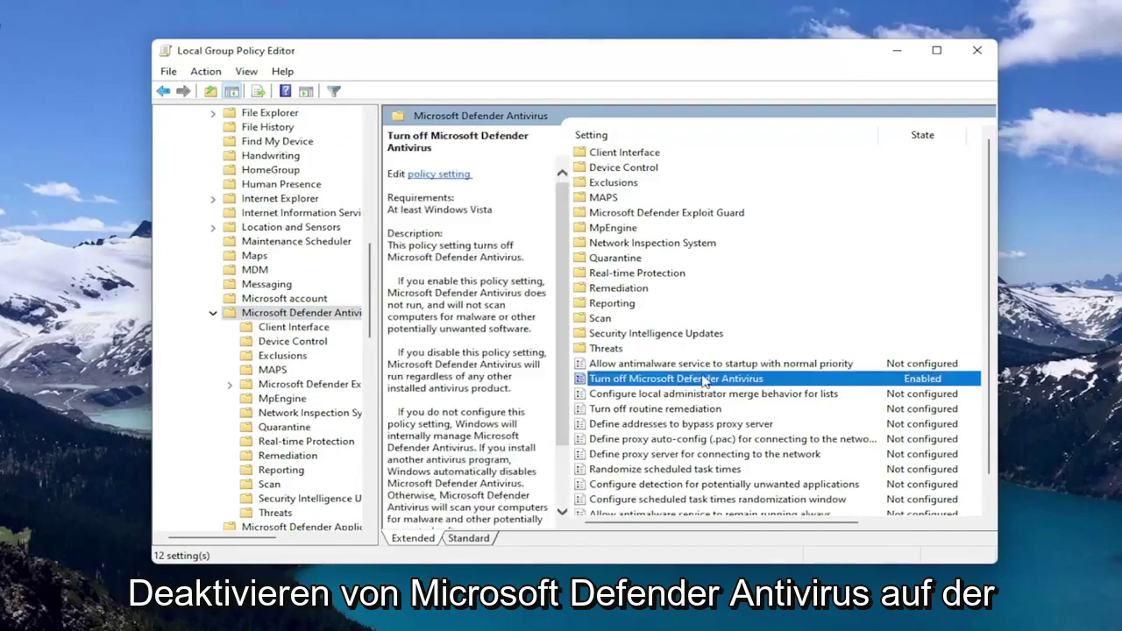
double_click(715, 381)
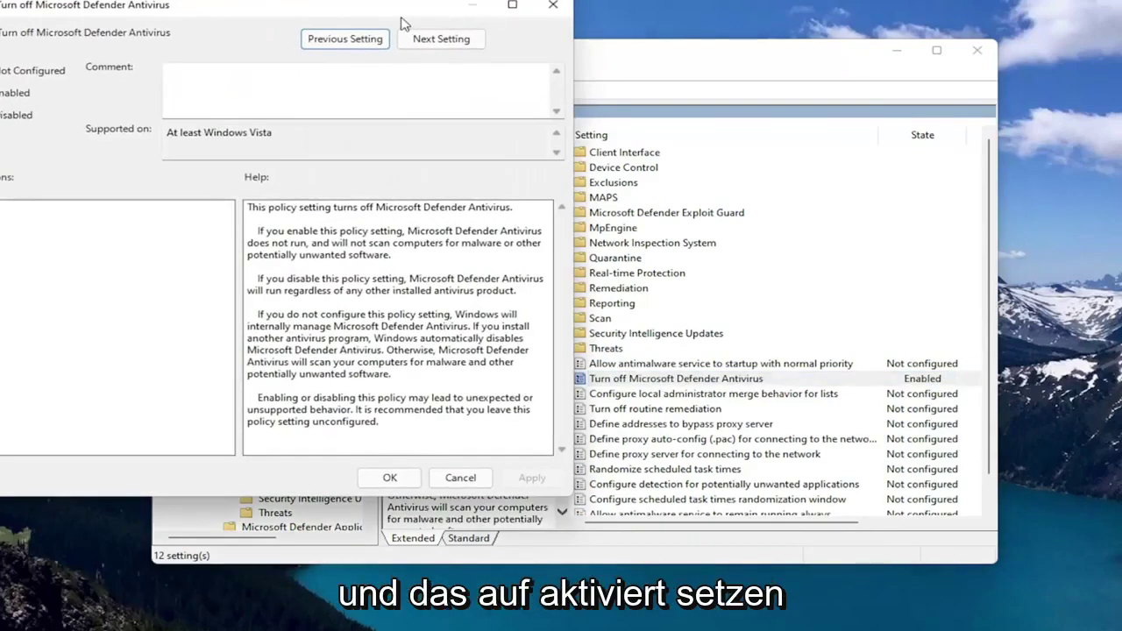
left_click_drag(370, 9, 648, 41)
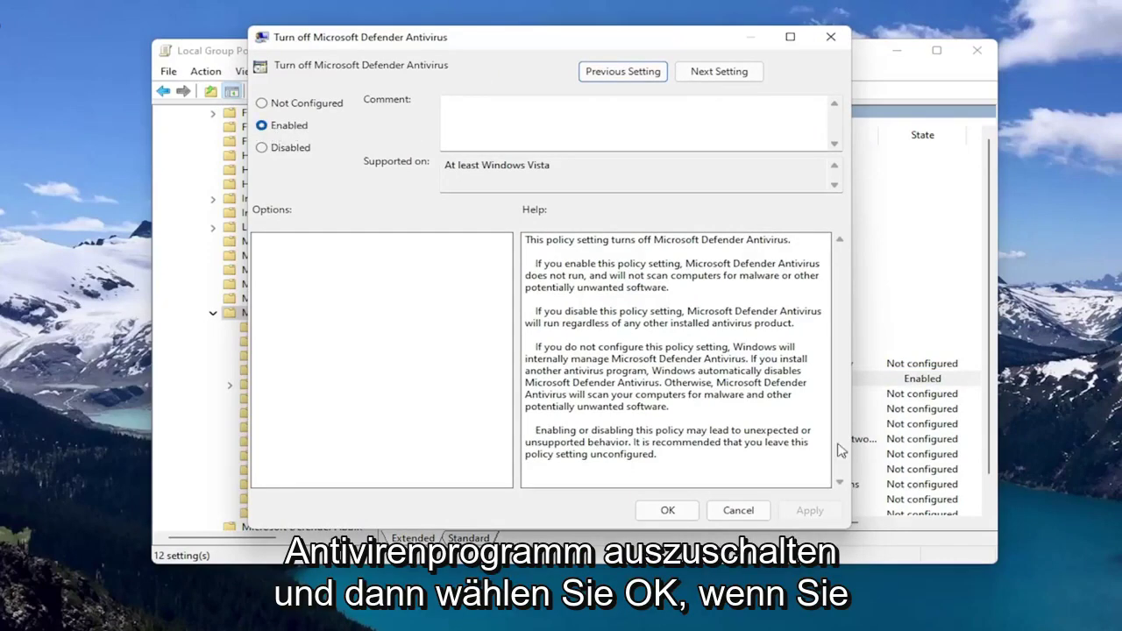
left_click(667, 510)
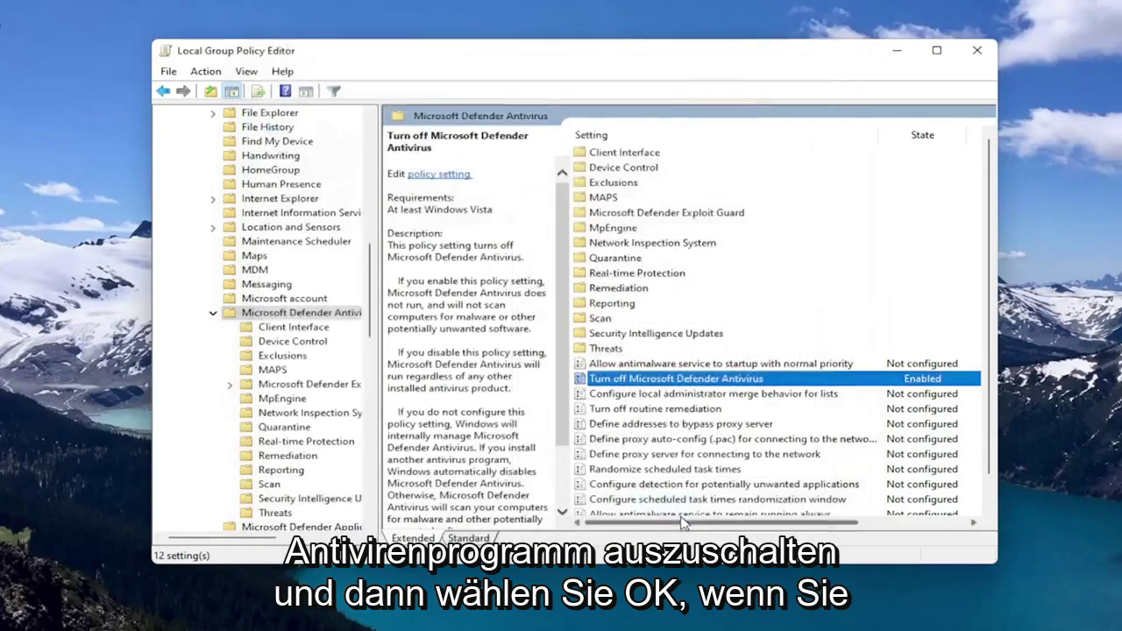
double_click(654, 382)
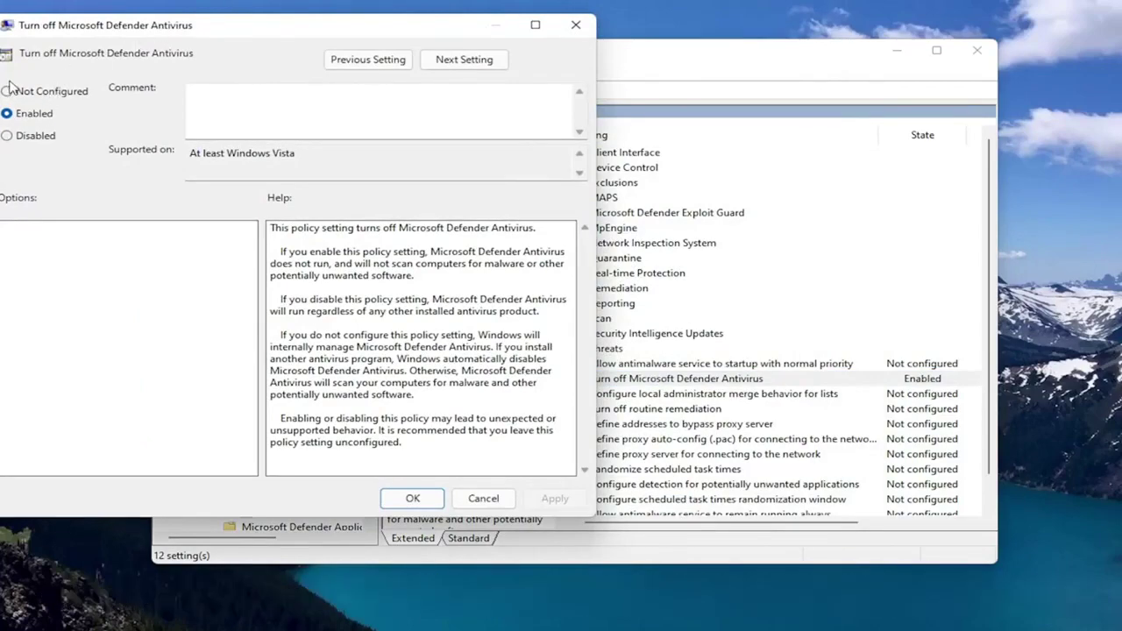
left_click(413, 498)
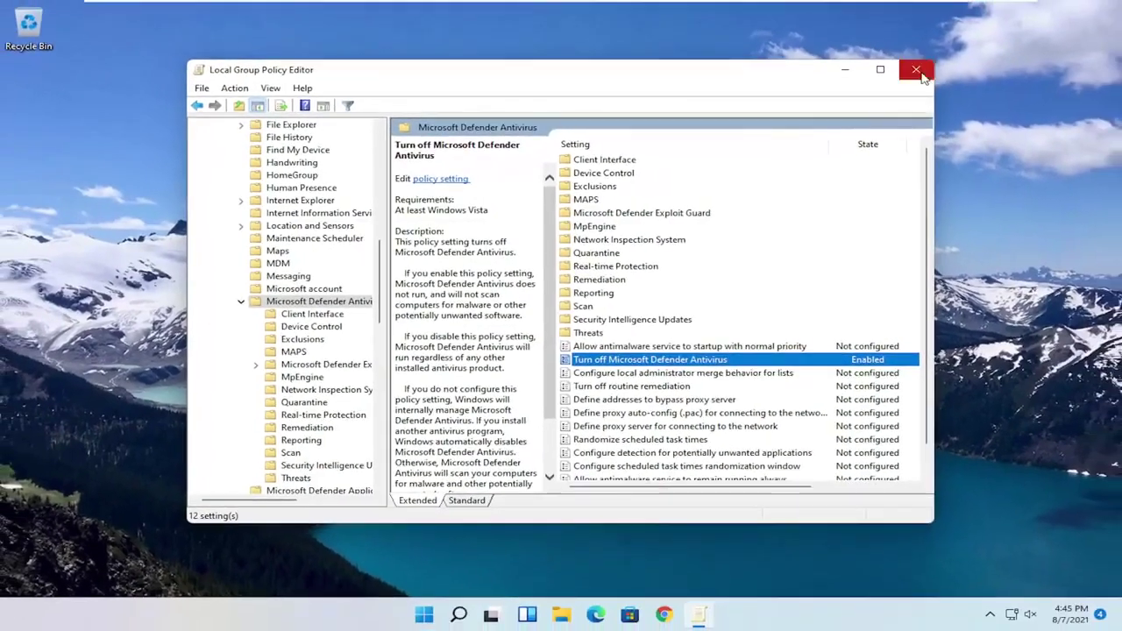
Close the policy editor and run 'regedit' as administrator, accepting the UAC prompt
left_click(921, 67)
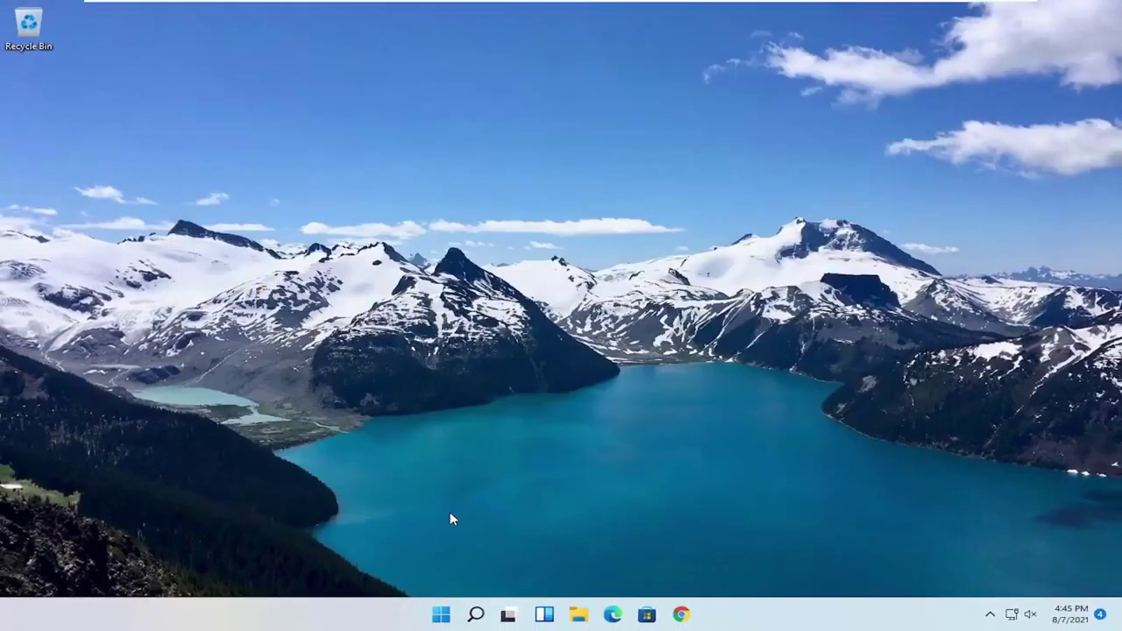
left_click(474, 617)
type("regedi")
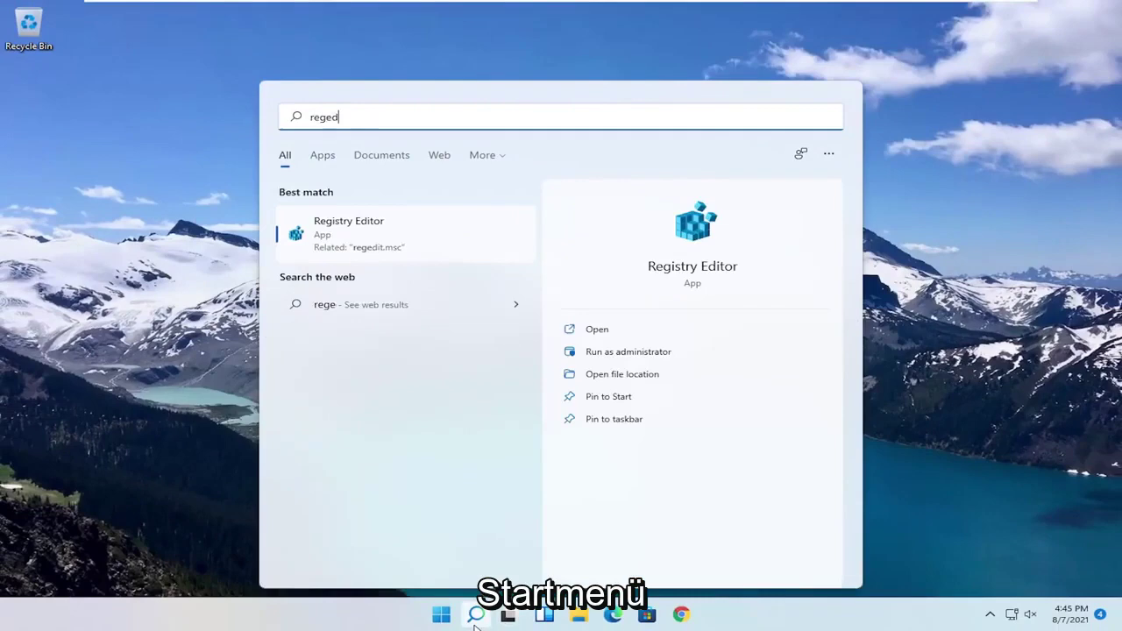
type("t")
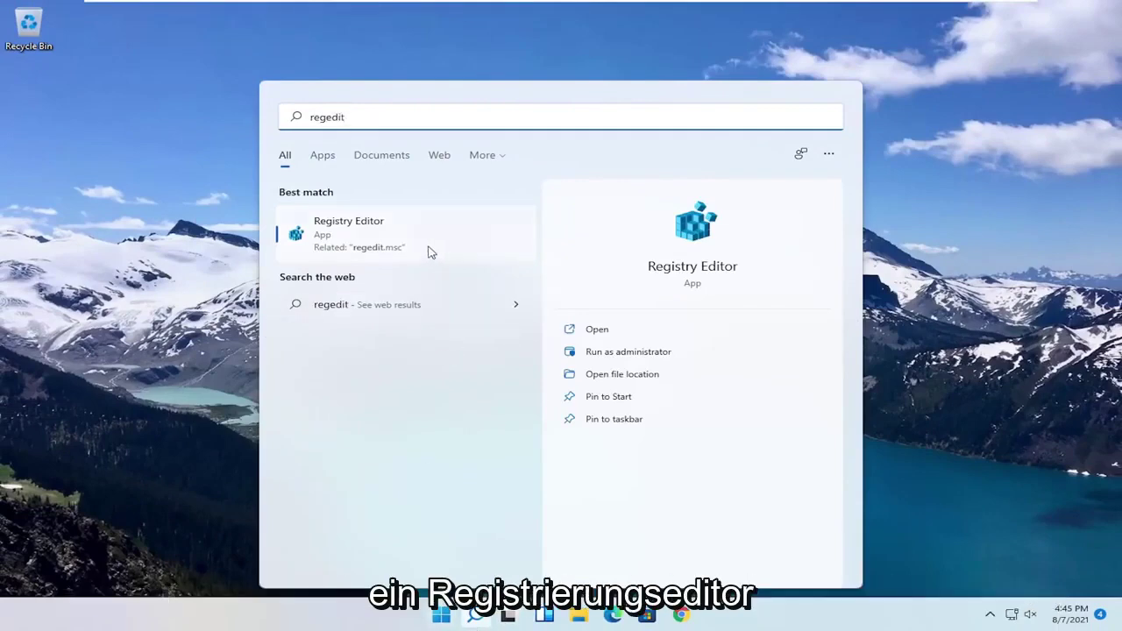
right_click(362, 241)
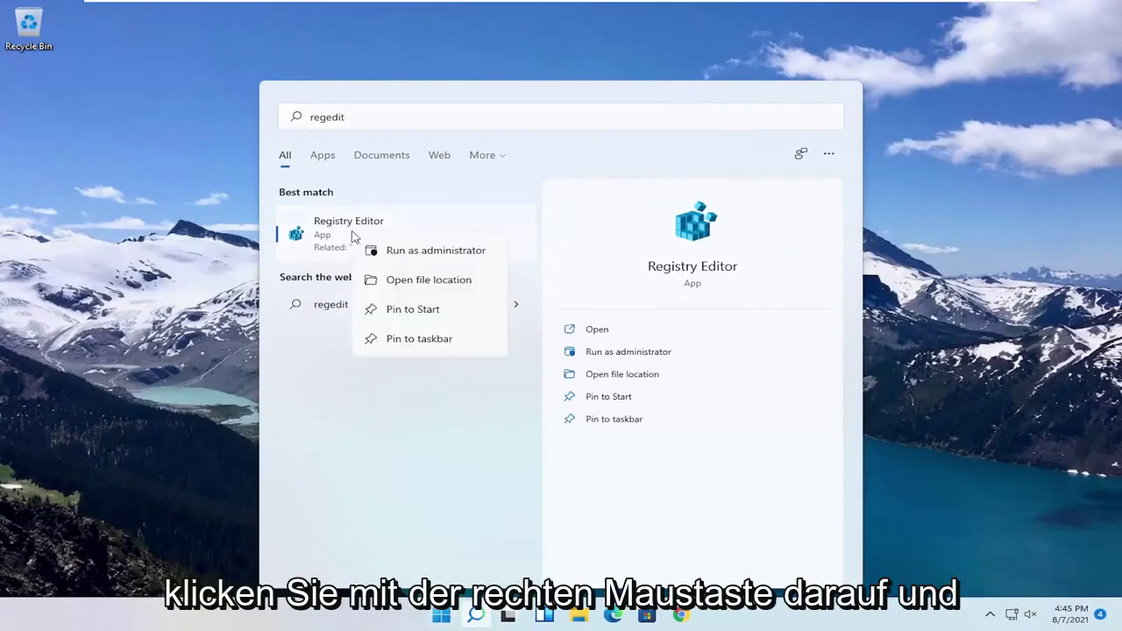
left_click(397, 252)
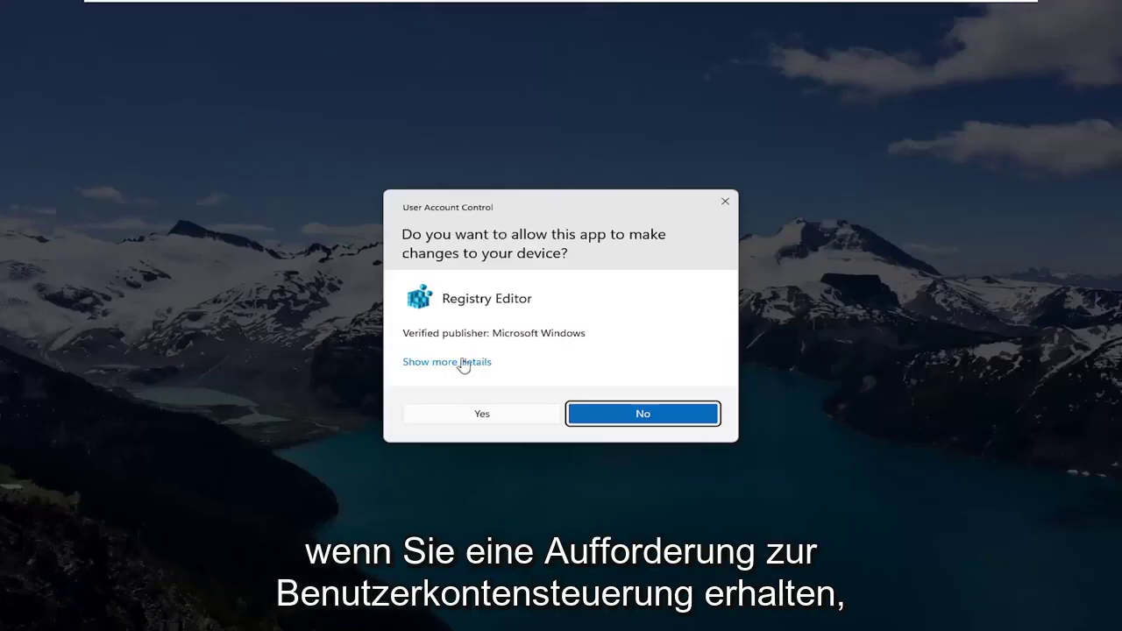
left_click(461, 419)
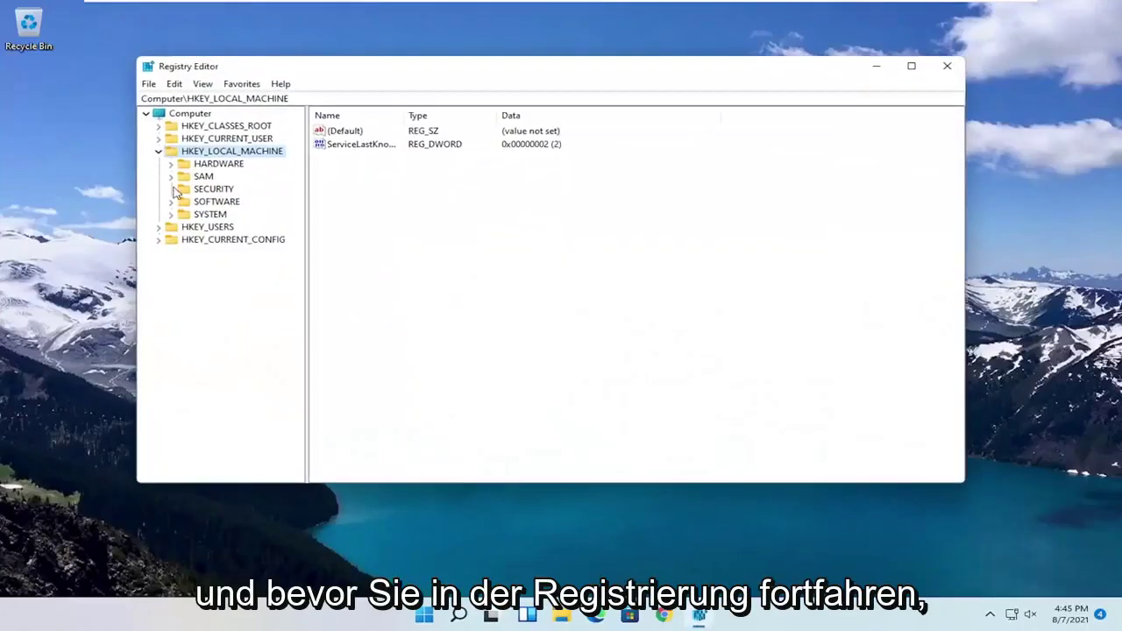
Collapse the tree to Computer, start a registry export to Desktop, then cancel it
left_click(159, 151)
left_click(186, 113)
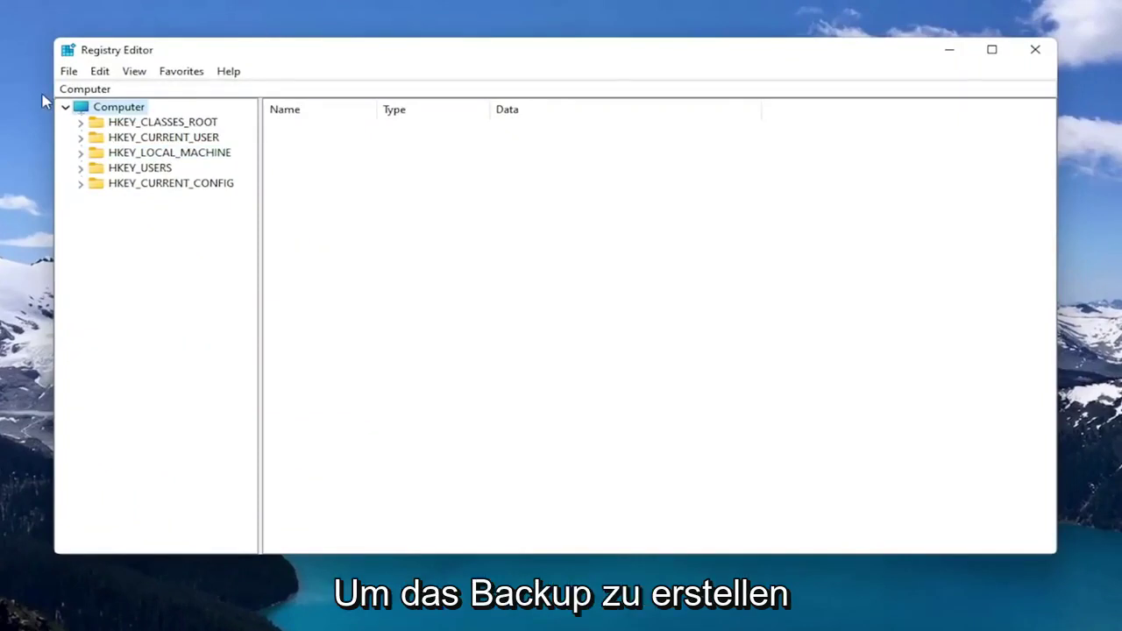
left_click(68, 71)
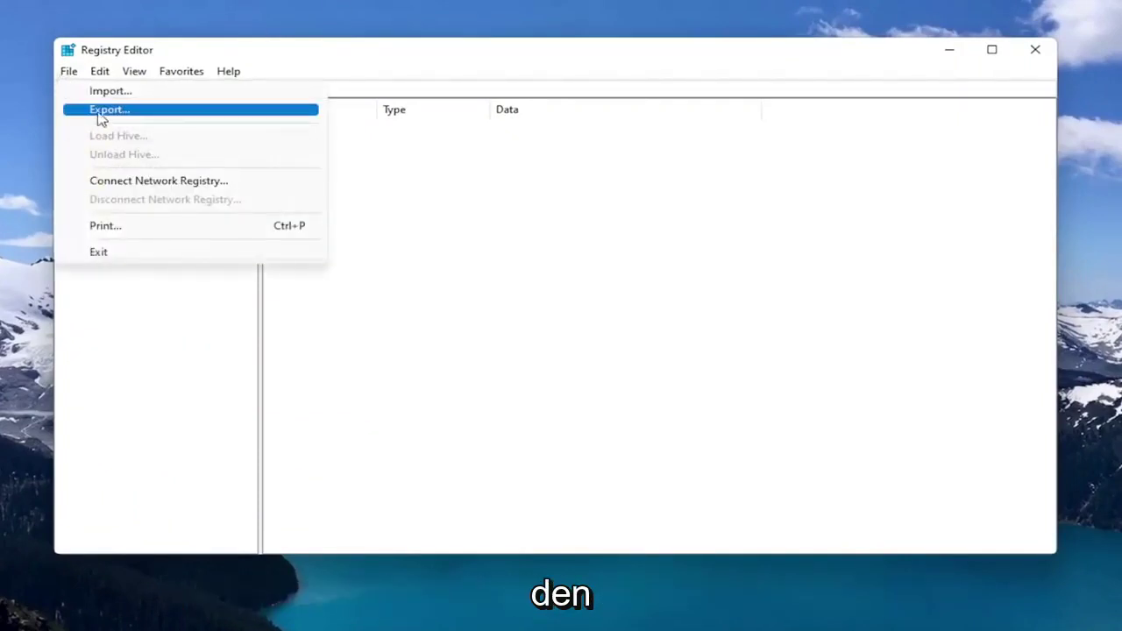
left_click(81, 109)
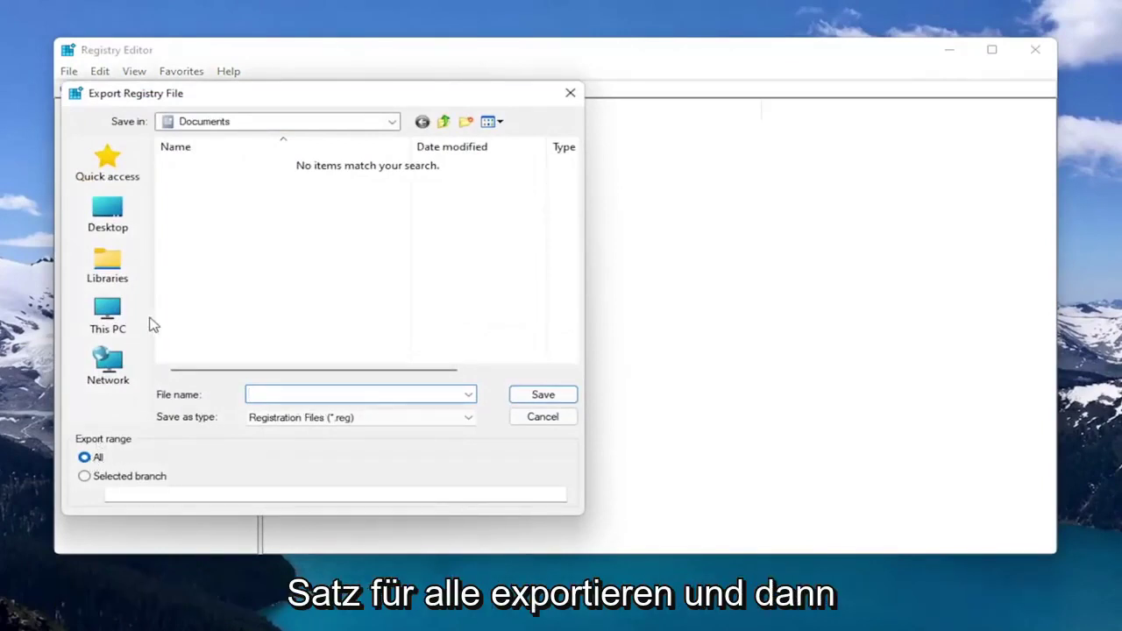
left_click(106, 217)
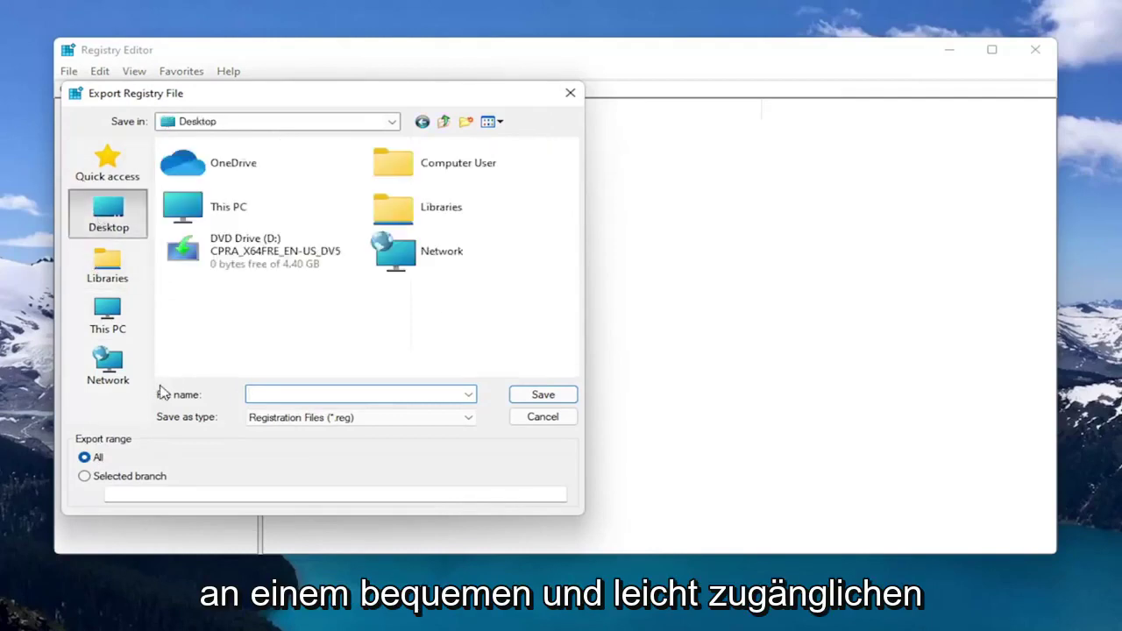
left_click(532, 420)
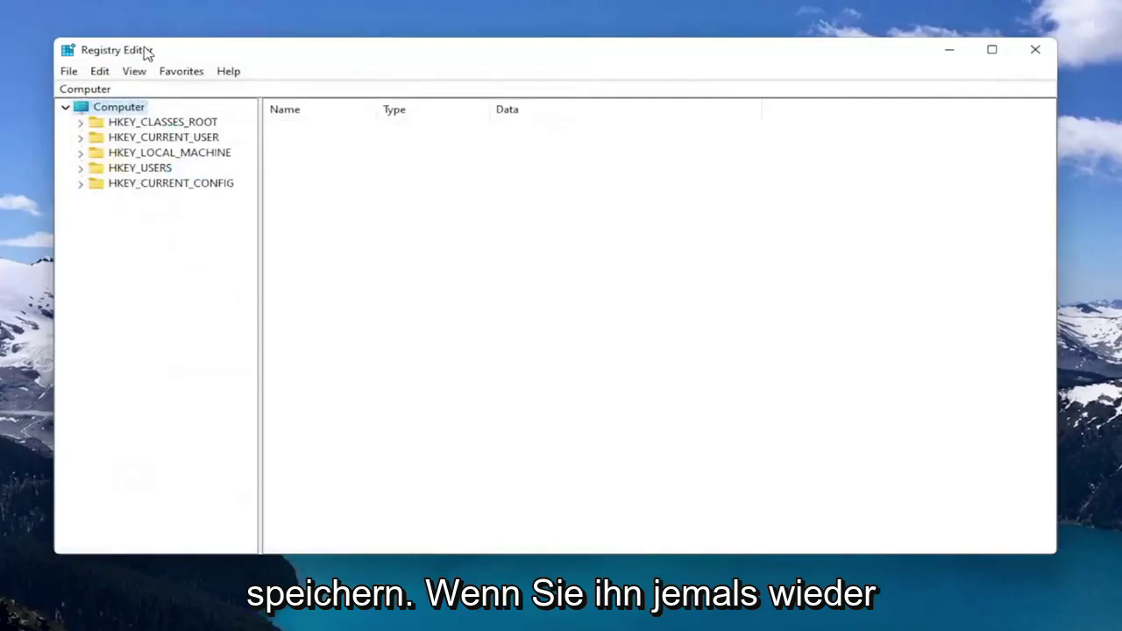
Start a registry file import, browsing the Desktop folder
left_click(66, 72)
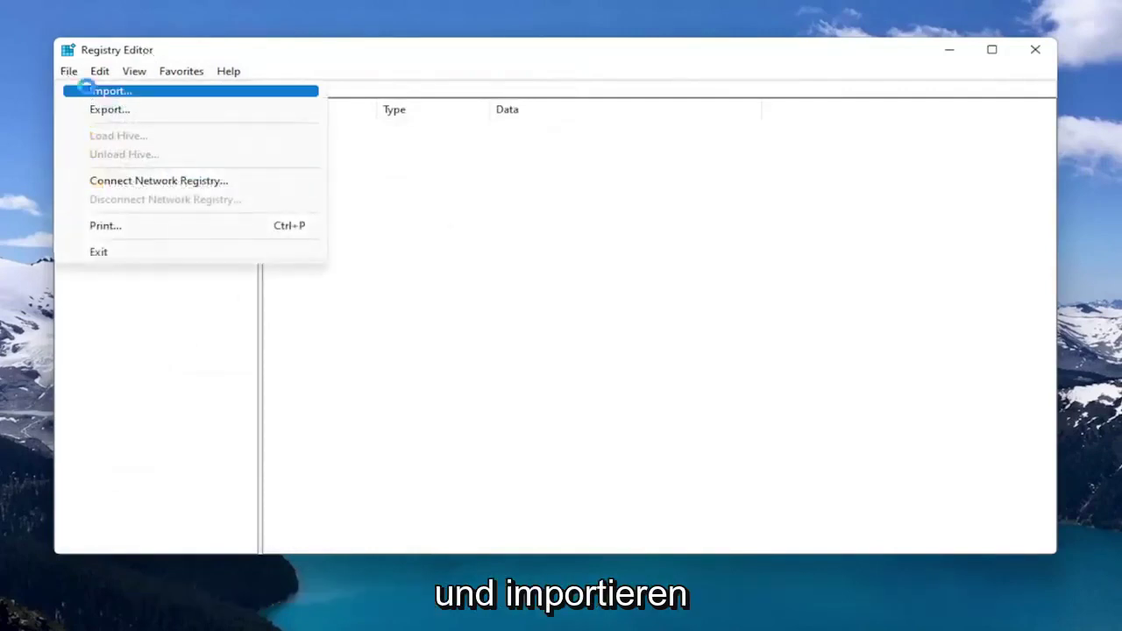
left_click(87, 89)
left_click(138, 231)
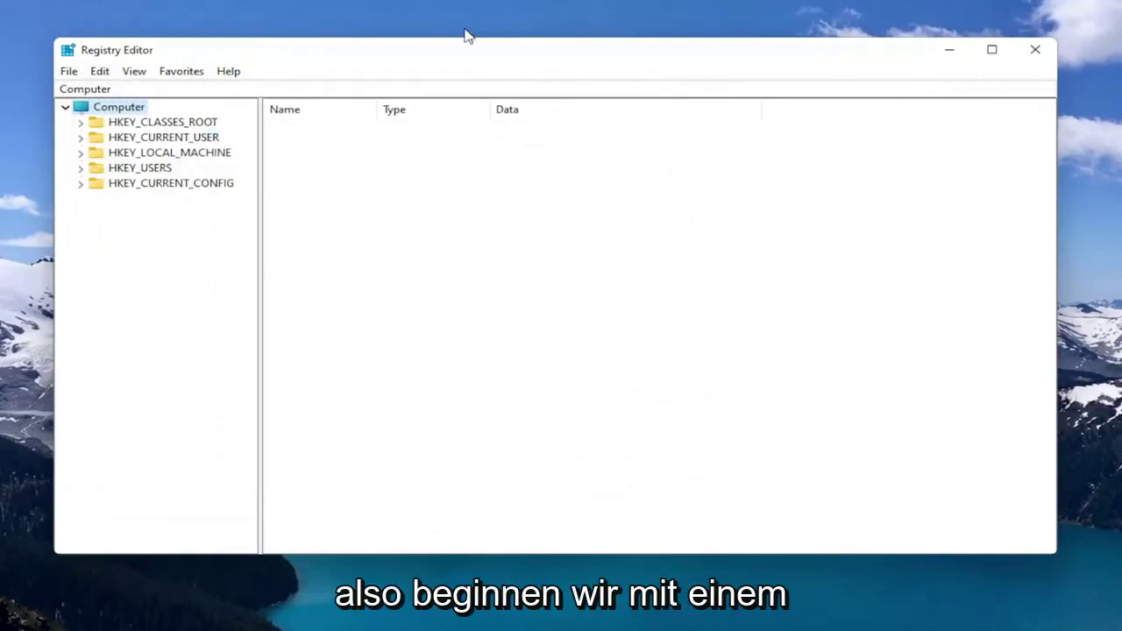
Navigate to HKLM\SOFTWARE\Policies\Microsoft\Windows Defender to view DisableAntiSpyware
double_click(181, 154)
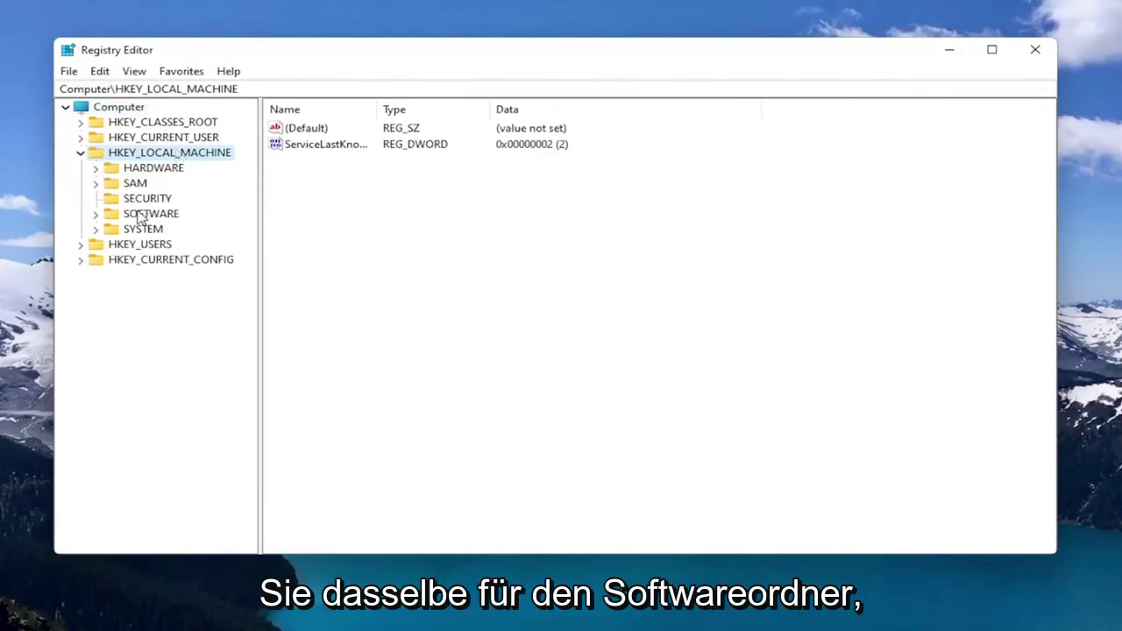
double_click(138, 216)
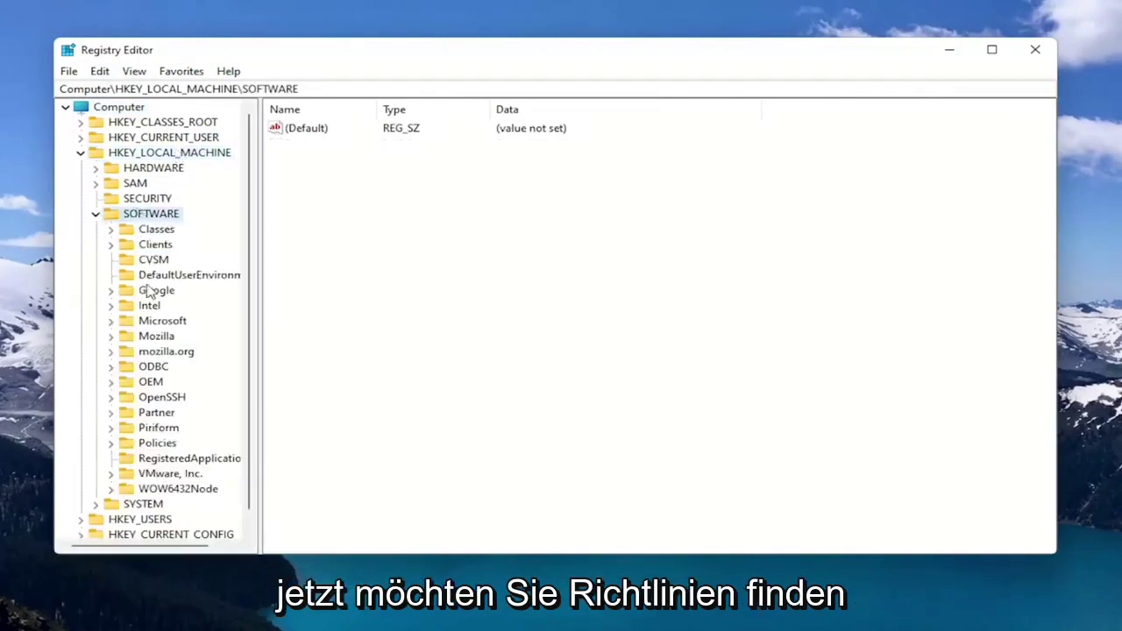
left_click(157, 445)
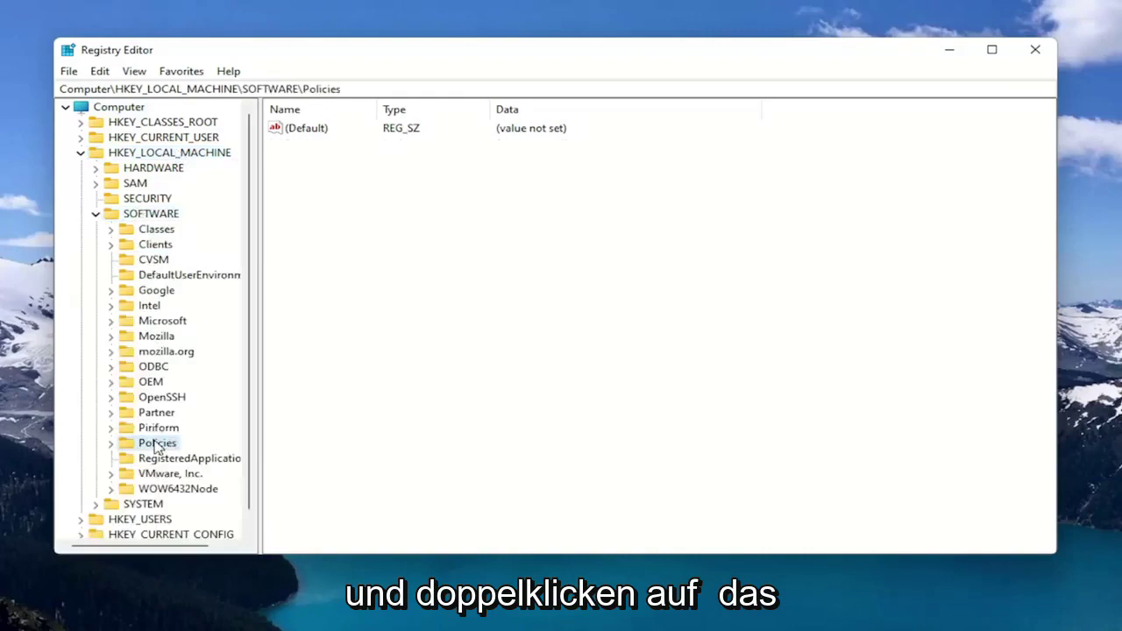
double_click(156, 444)
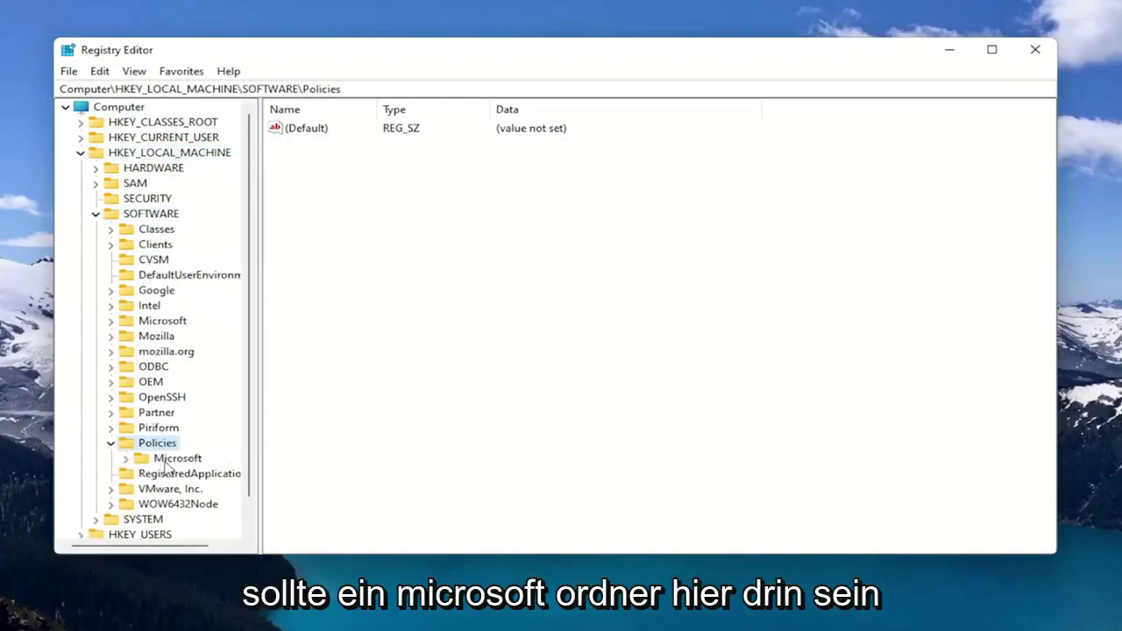
double_click(164, 462)
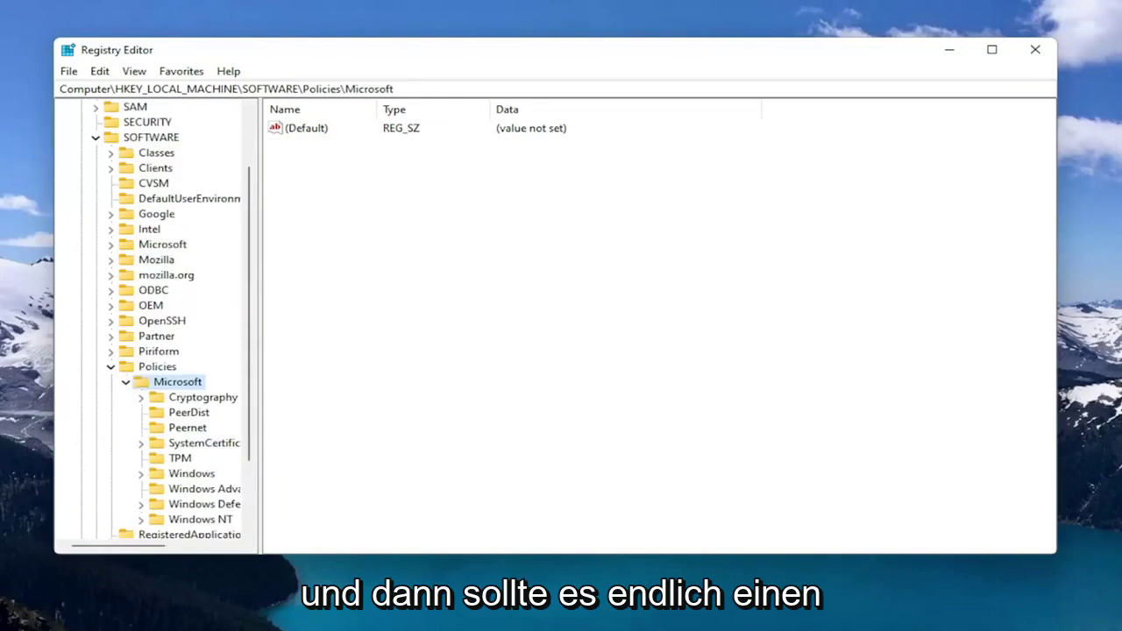
left_click_drag(258, 491, 351, 509)
left_click(226, 507)
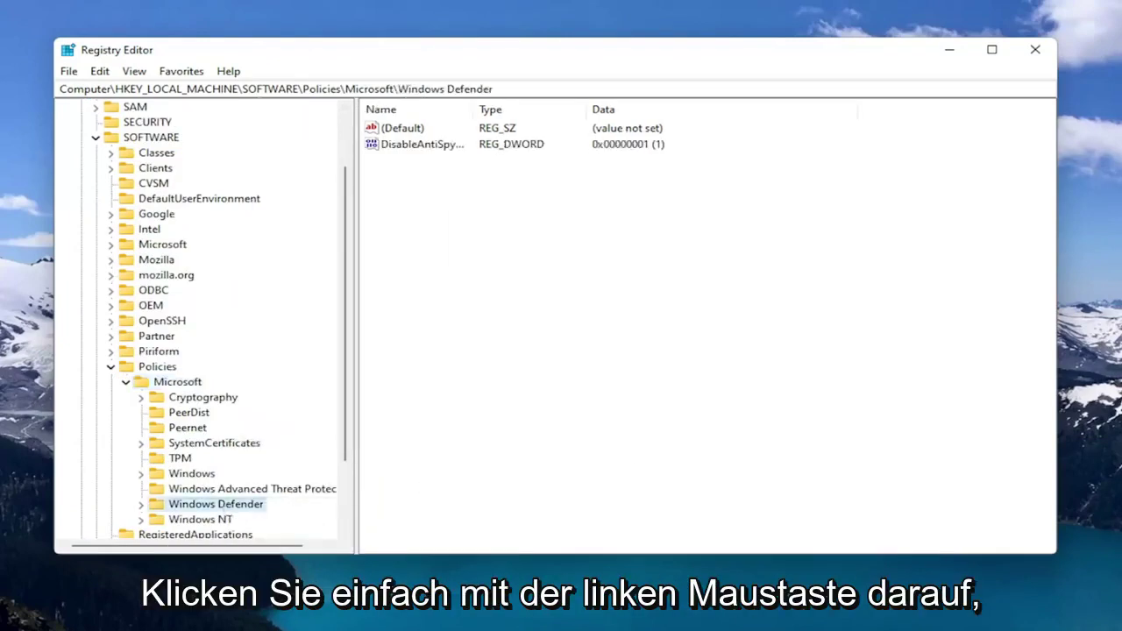
scroll(198, 495, "down", 1)
left_click(520, 233)
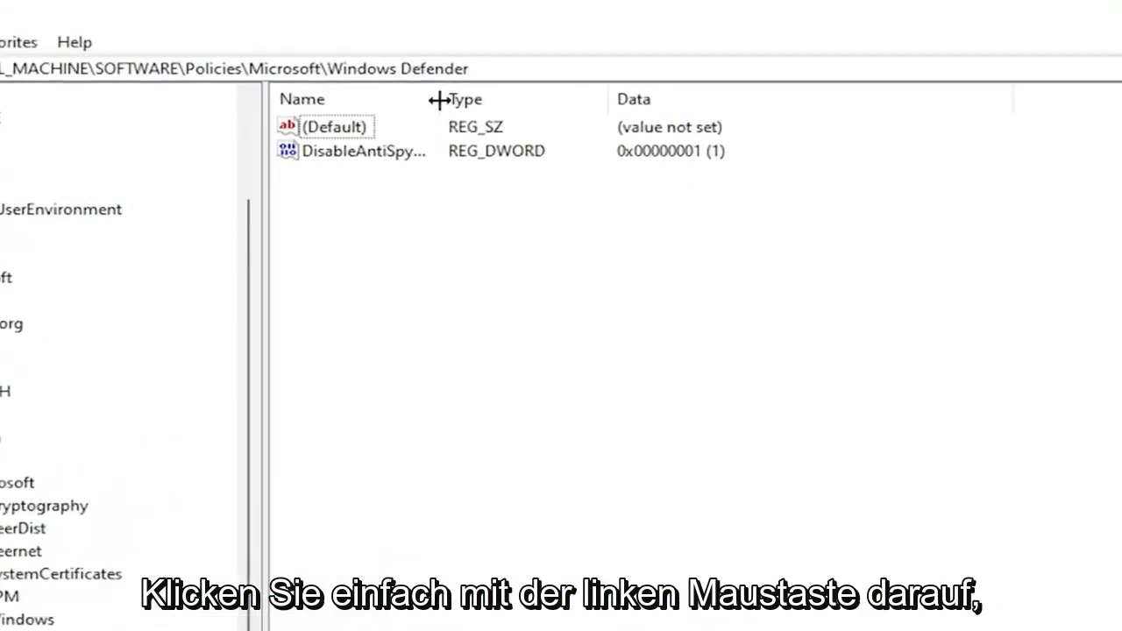
right_click(433, 249)
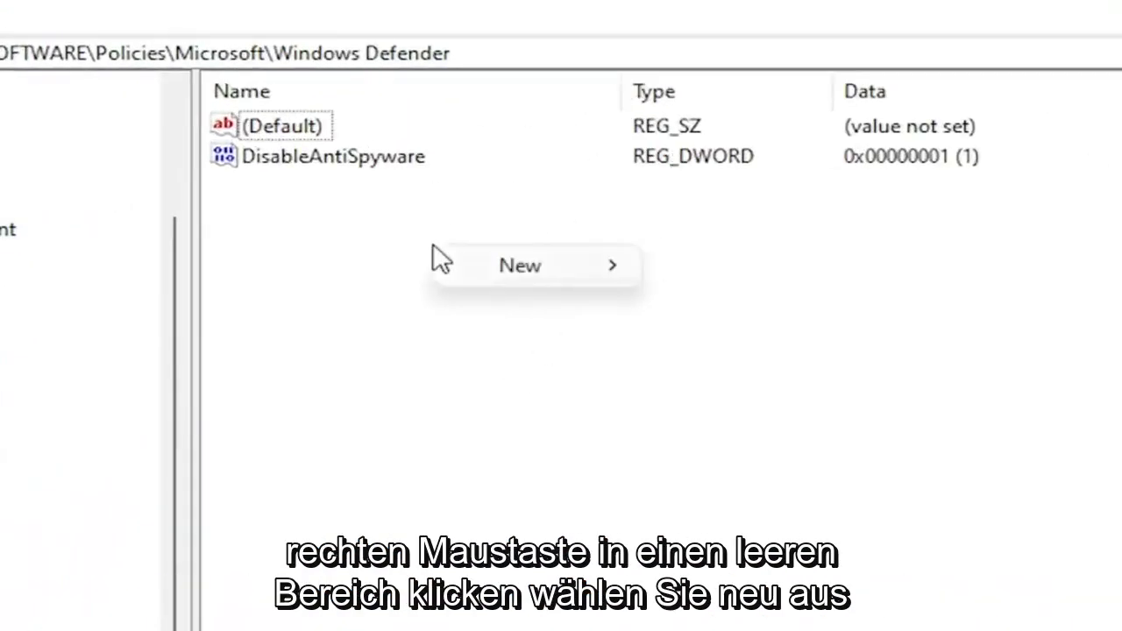
mouse_move(536, 266)
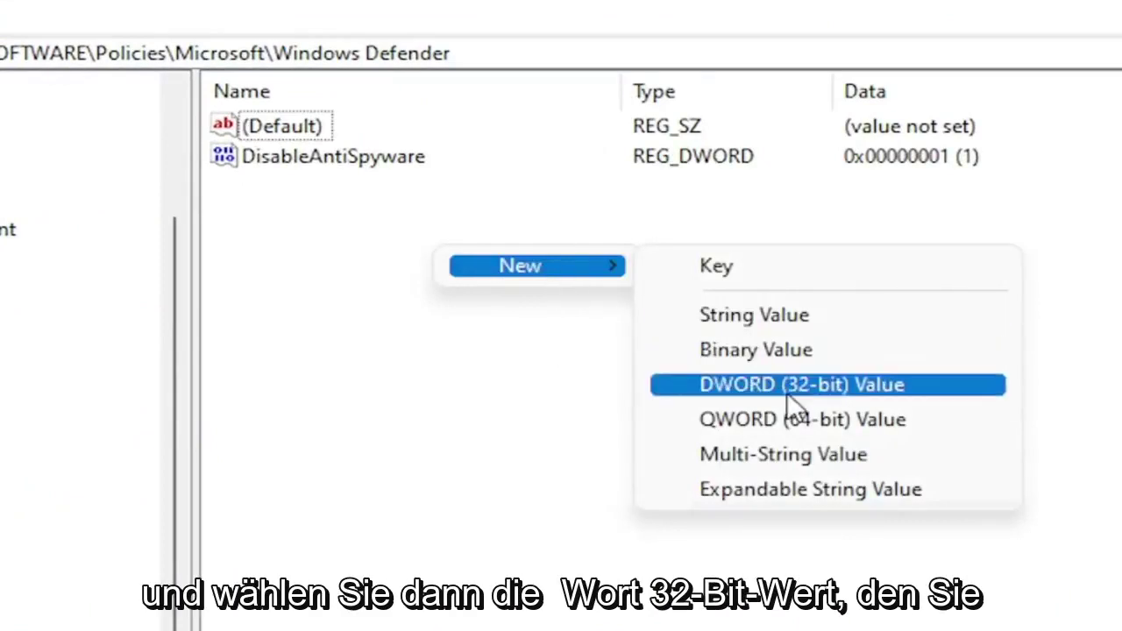
left_click(543, 413)
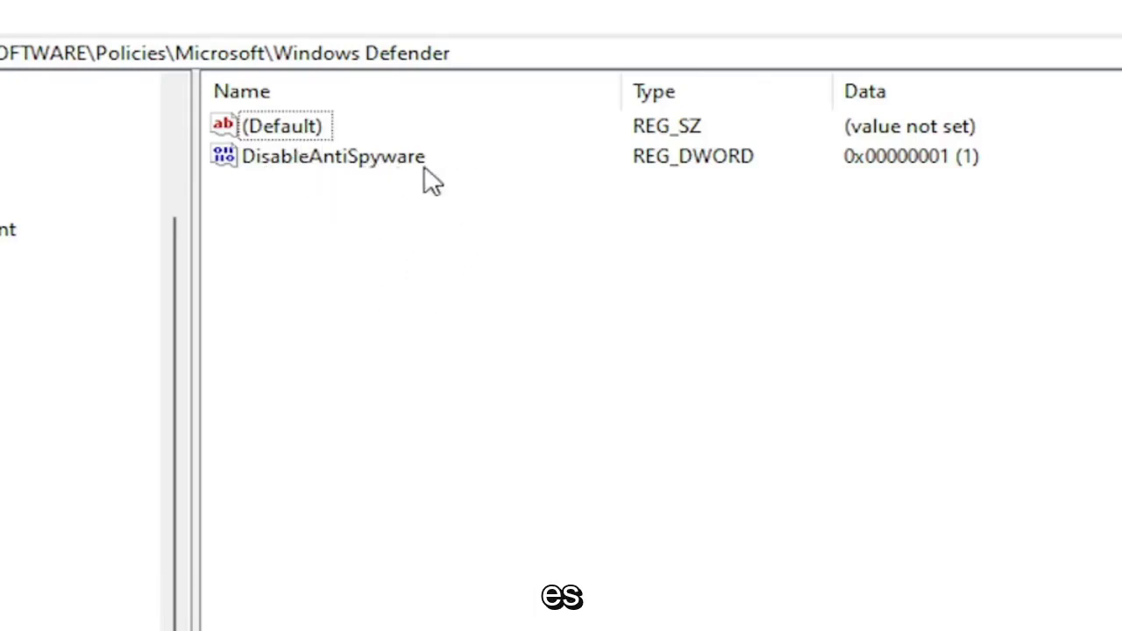
Set DisableAntiSpyware's value data to 1
double_click(348, 160)
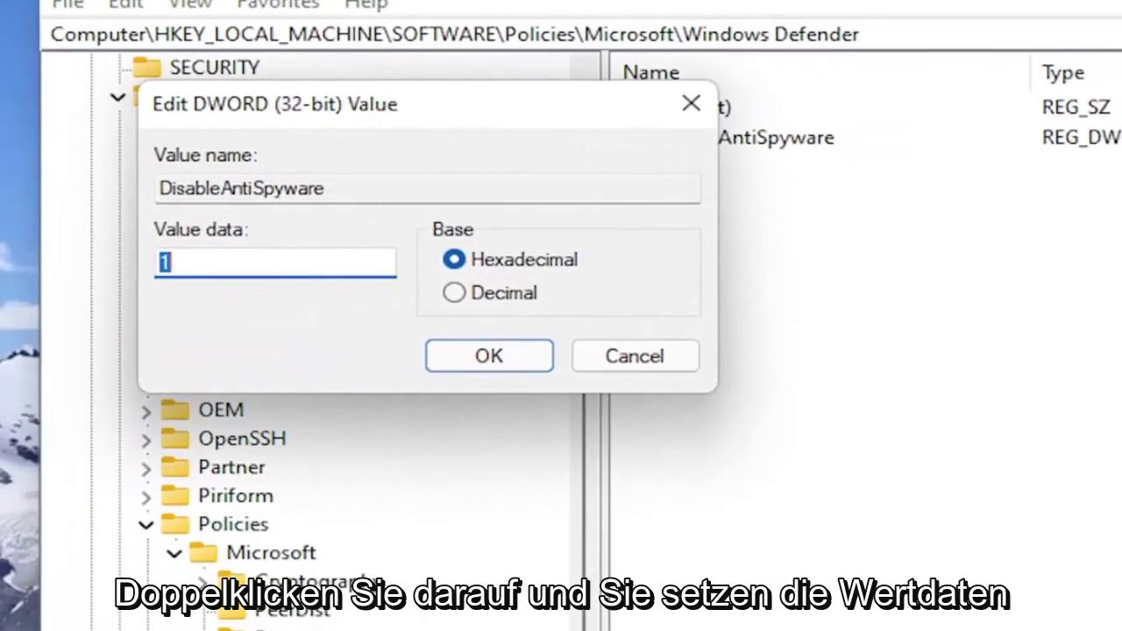
type("1")
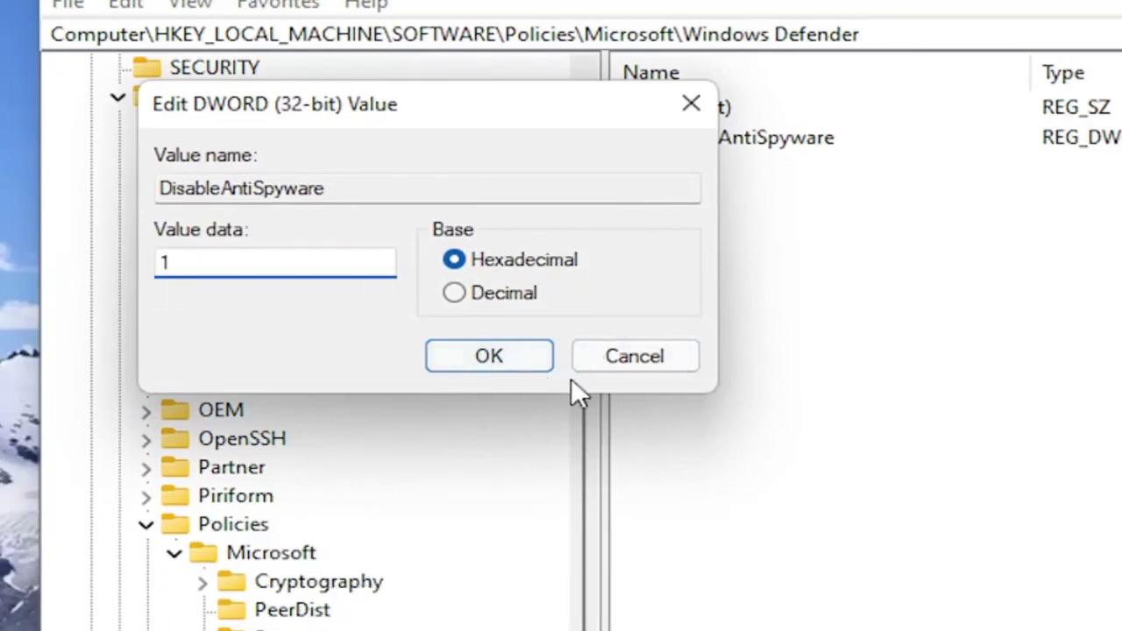
left_click(535, 361)
Collapse the Microsoft, SOFTWARE and HKEY_LOCAL_MACHINE keys in the tree
left_click(175, 552)
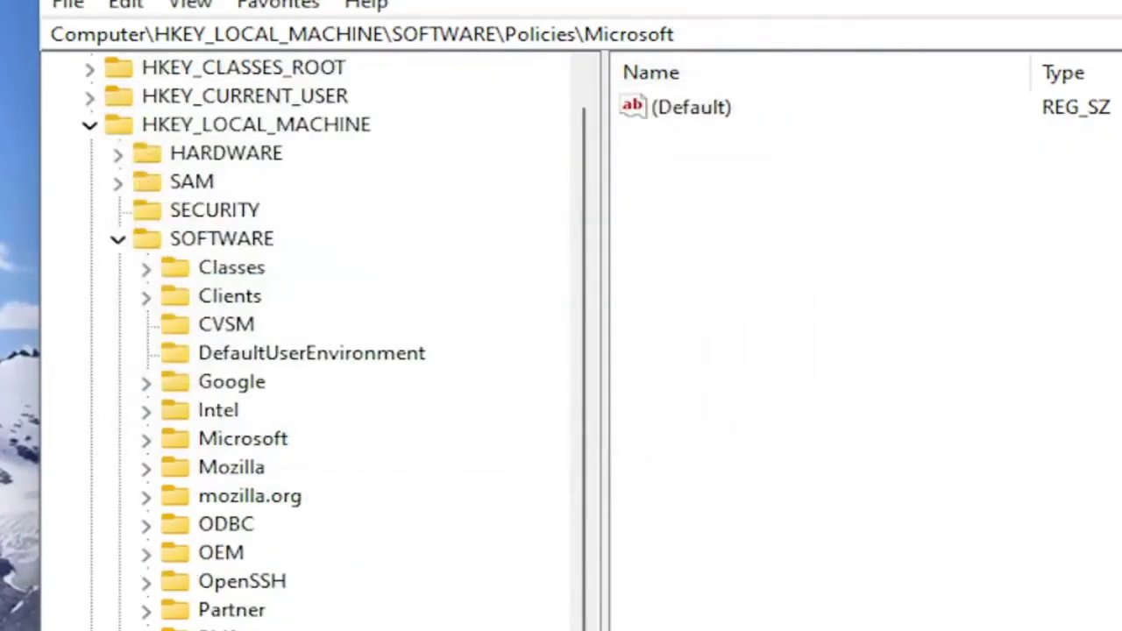
left_click(129, 252)
left_click(123, 151)
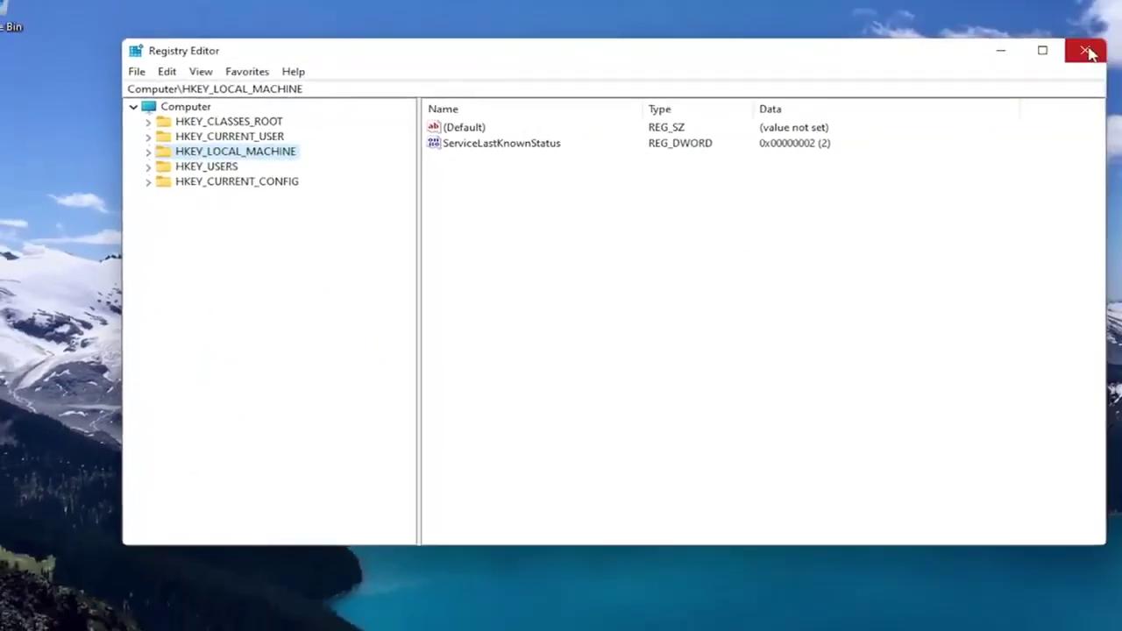
Close Registry Editor, view the Start power options, and dismiss the input-language notification
left_click(1093, 50)
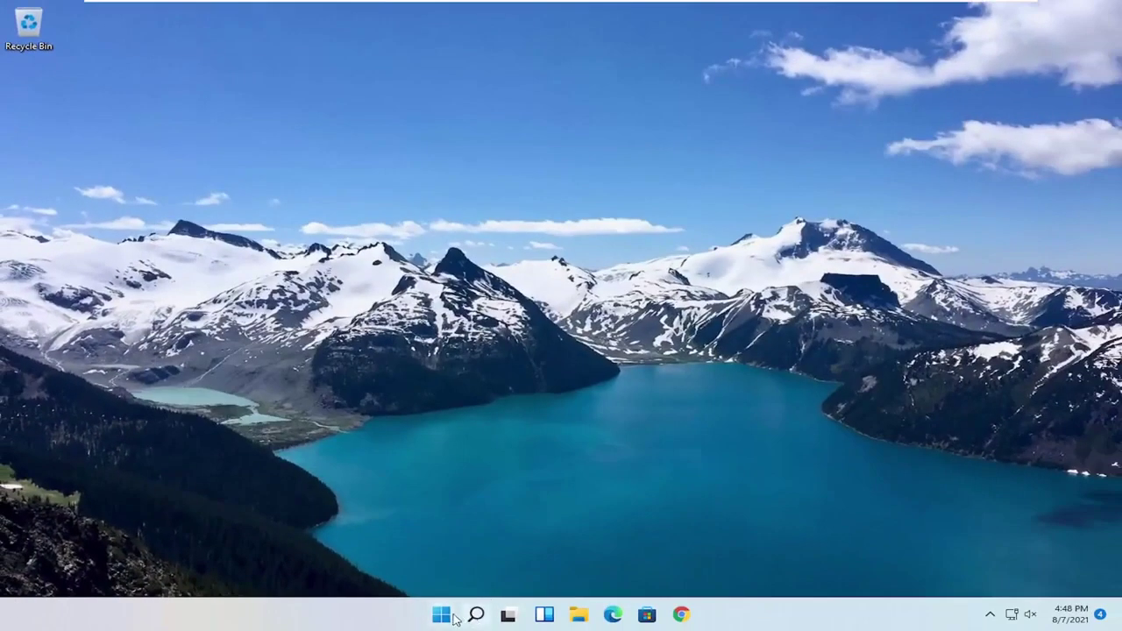
right_click(455, 620)
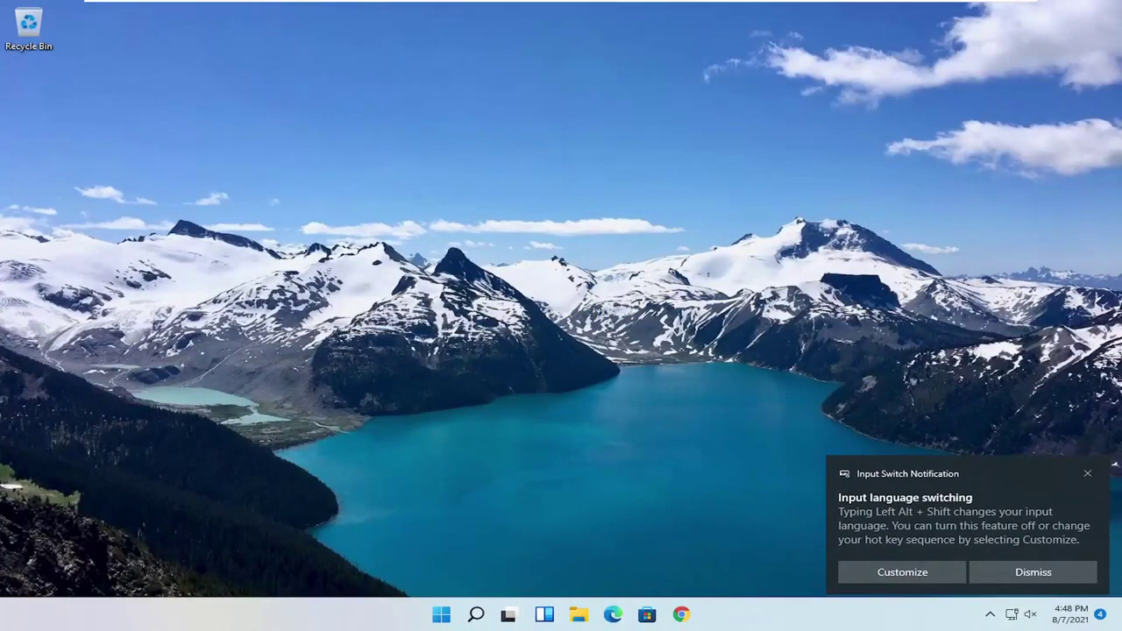
left_click(1089, 474)
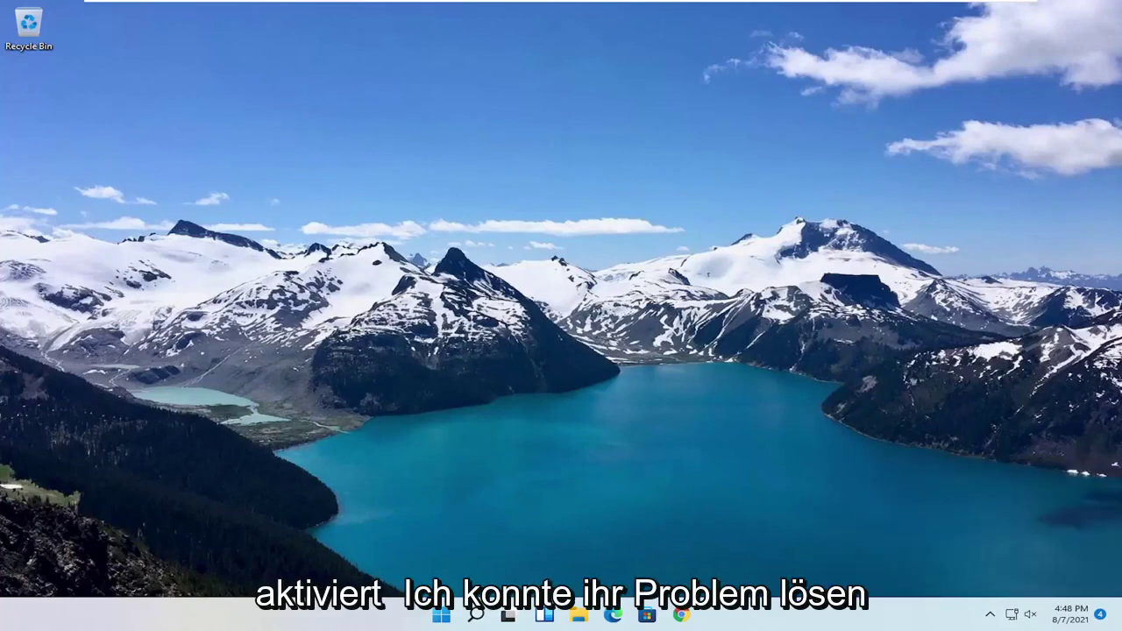